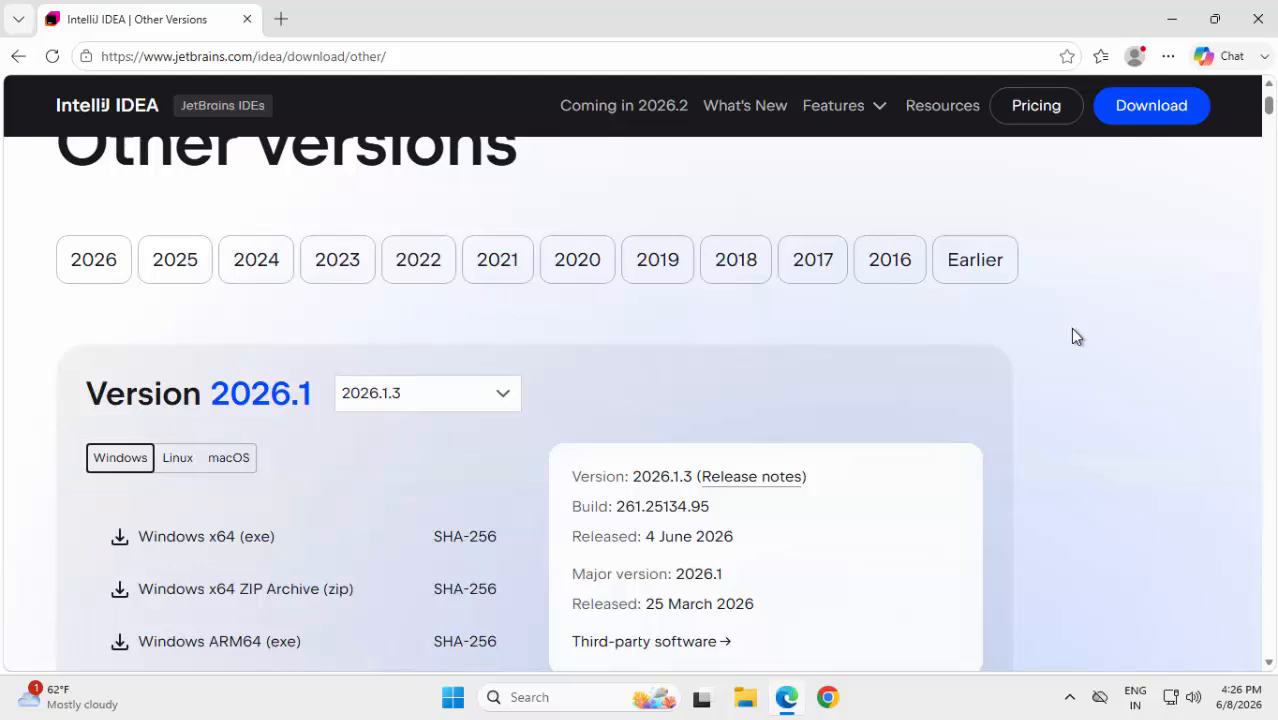
Look through the available IntelliJ IDEA versions and download the Windows x64 (exe) installer for version 2026.1.3
scroll(1072, 328, "down", 10)
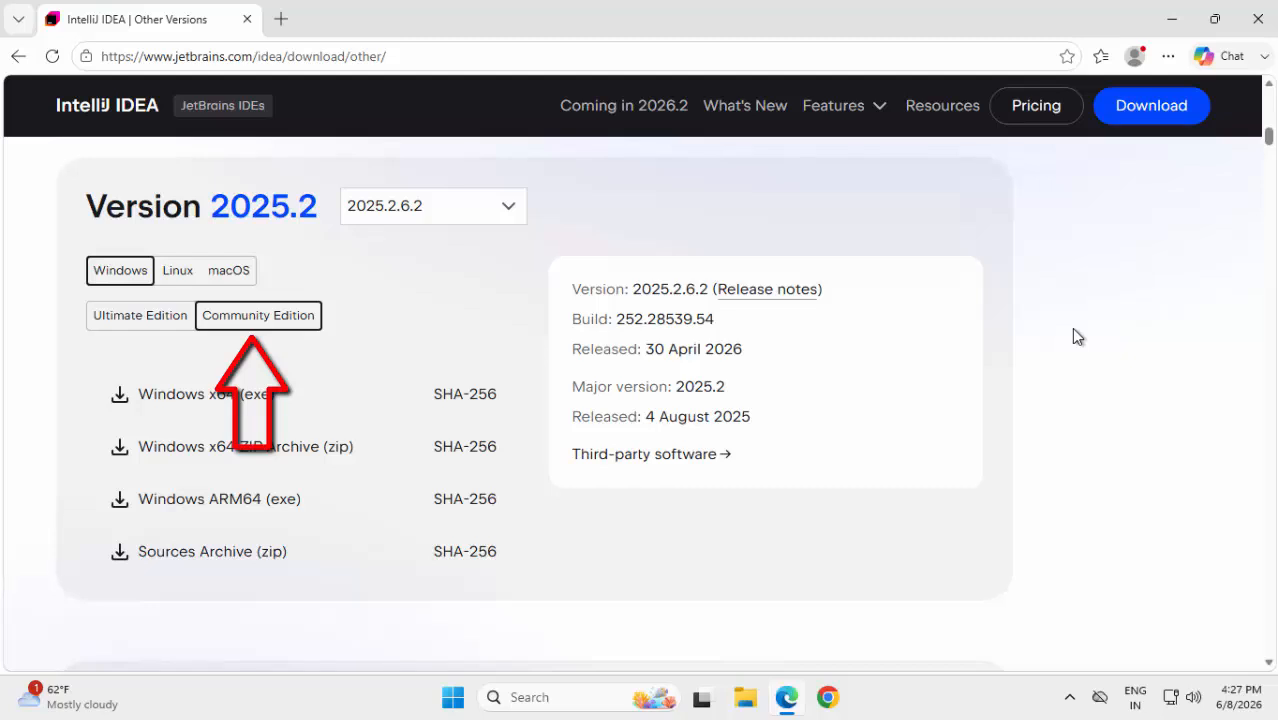
scroll(1073, 329, "up", 3)
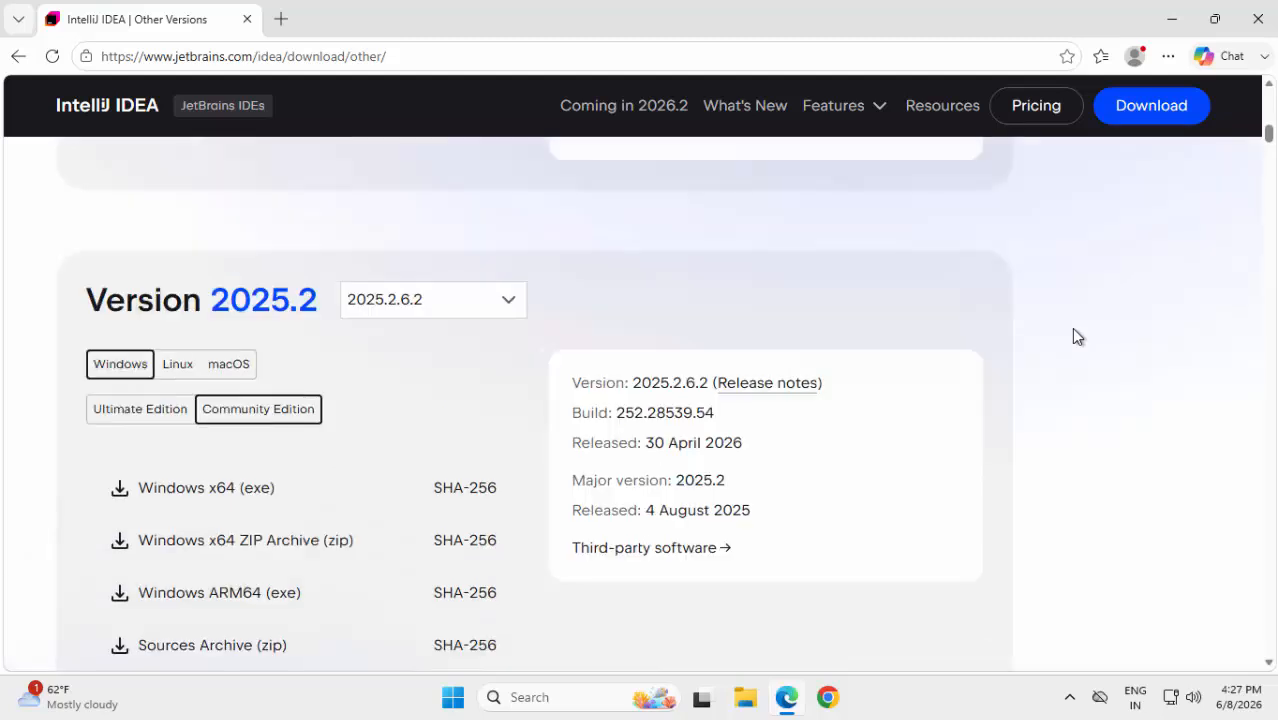
scroll(1073, 329, "up", 2)
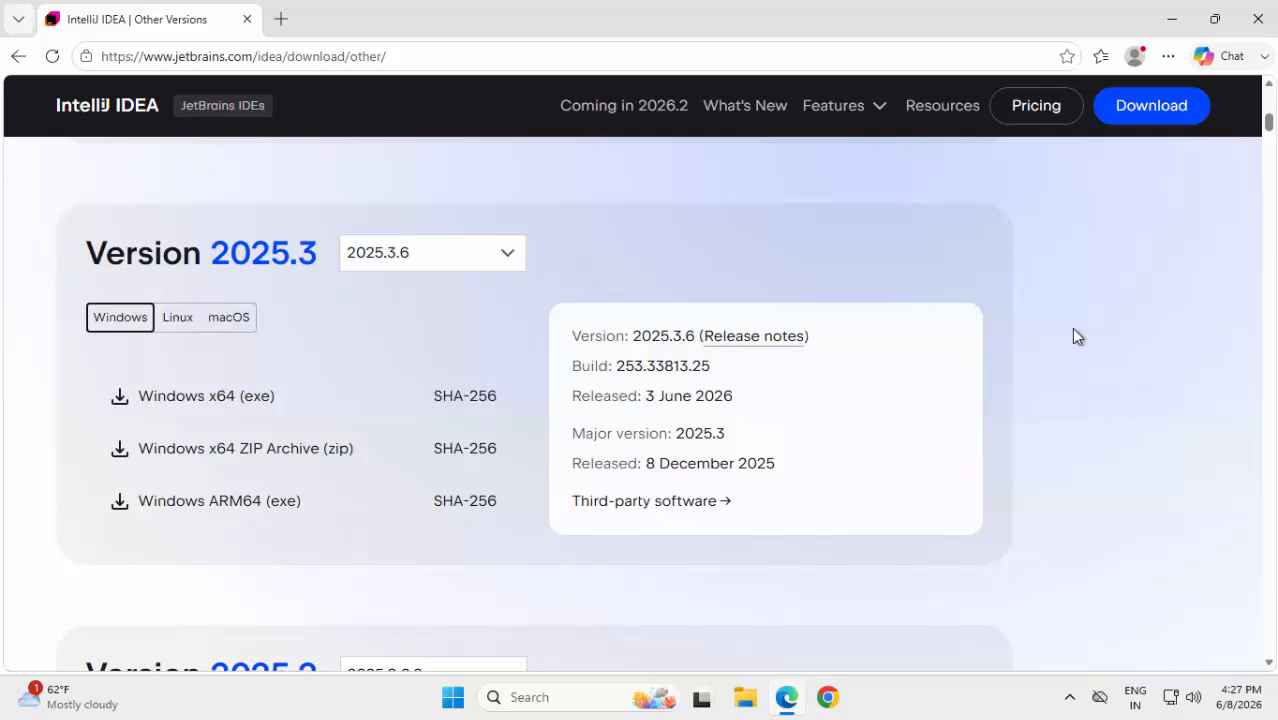
scroll(1073, 335, "up", 8)
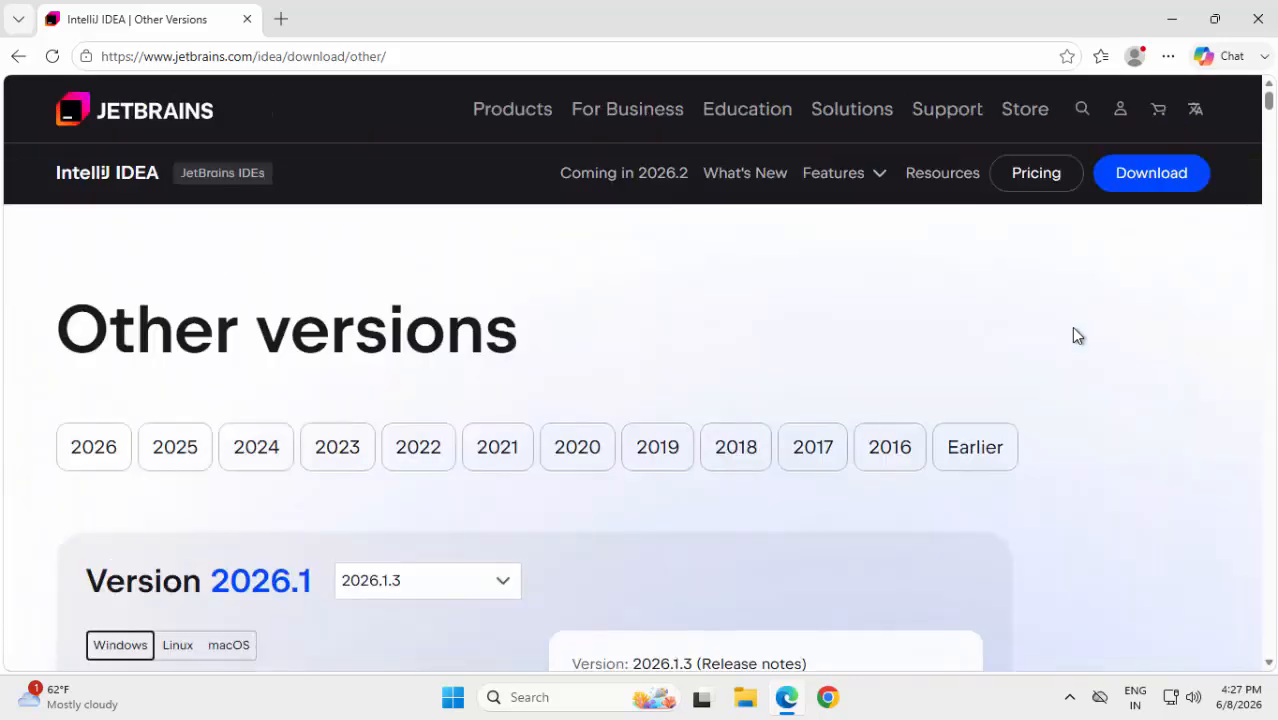
scroll(247, 359, "down", 4)
left_click(247, 359)
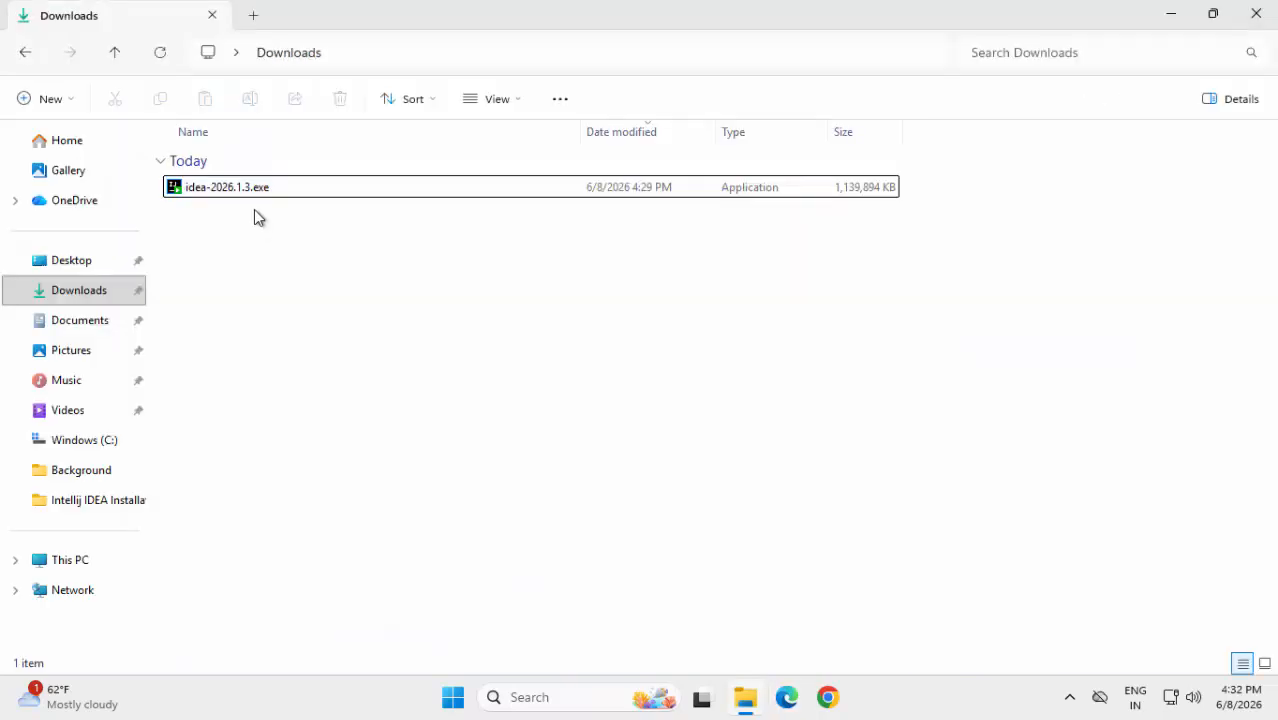
Run idea-2026.1.3.exe from the Downloads folder as administrator and proceed past the setup welcome page
left_click(254, 193)
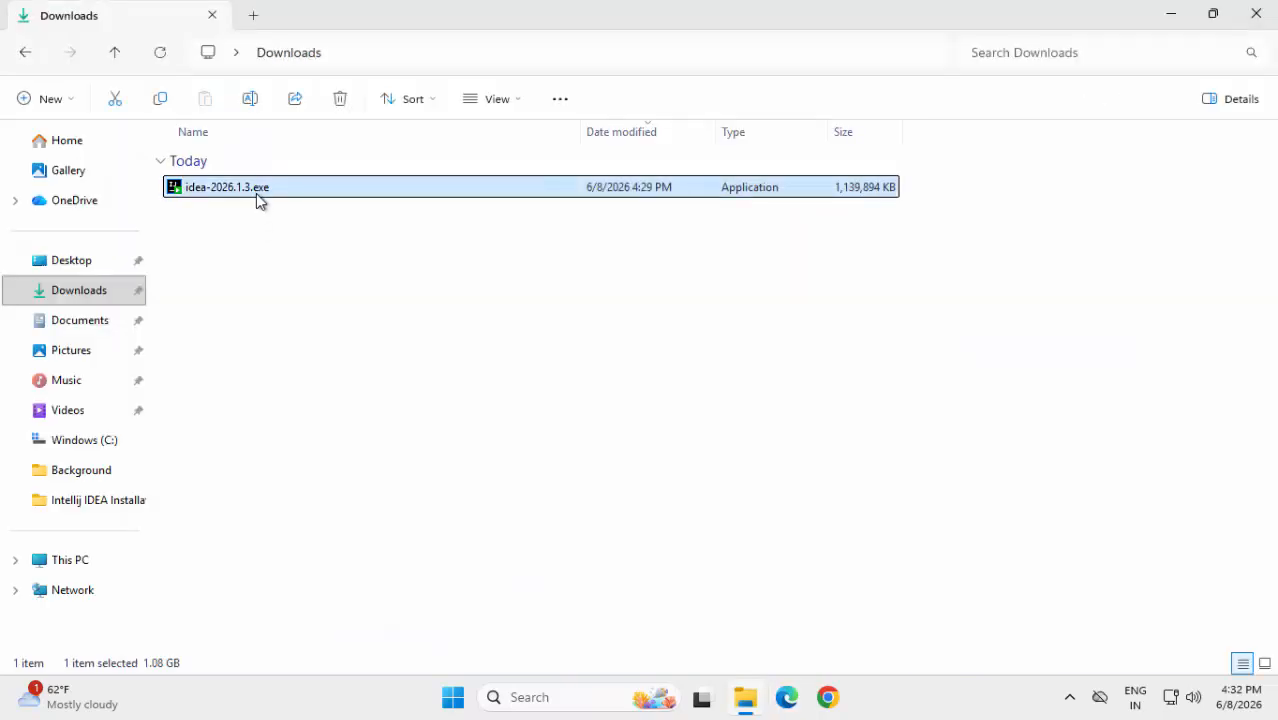
right_click(256, 194)
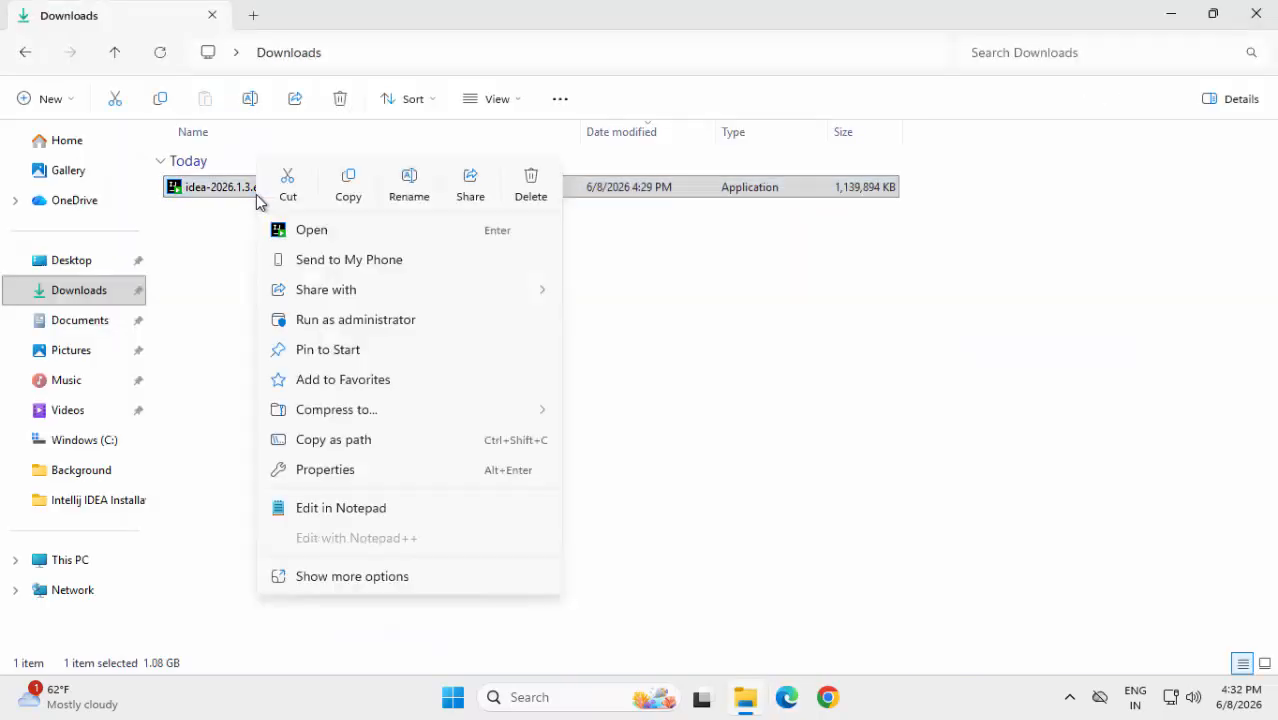
left_click(347, 328)
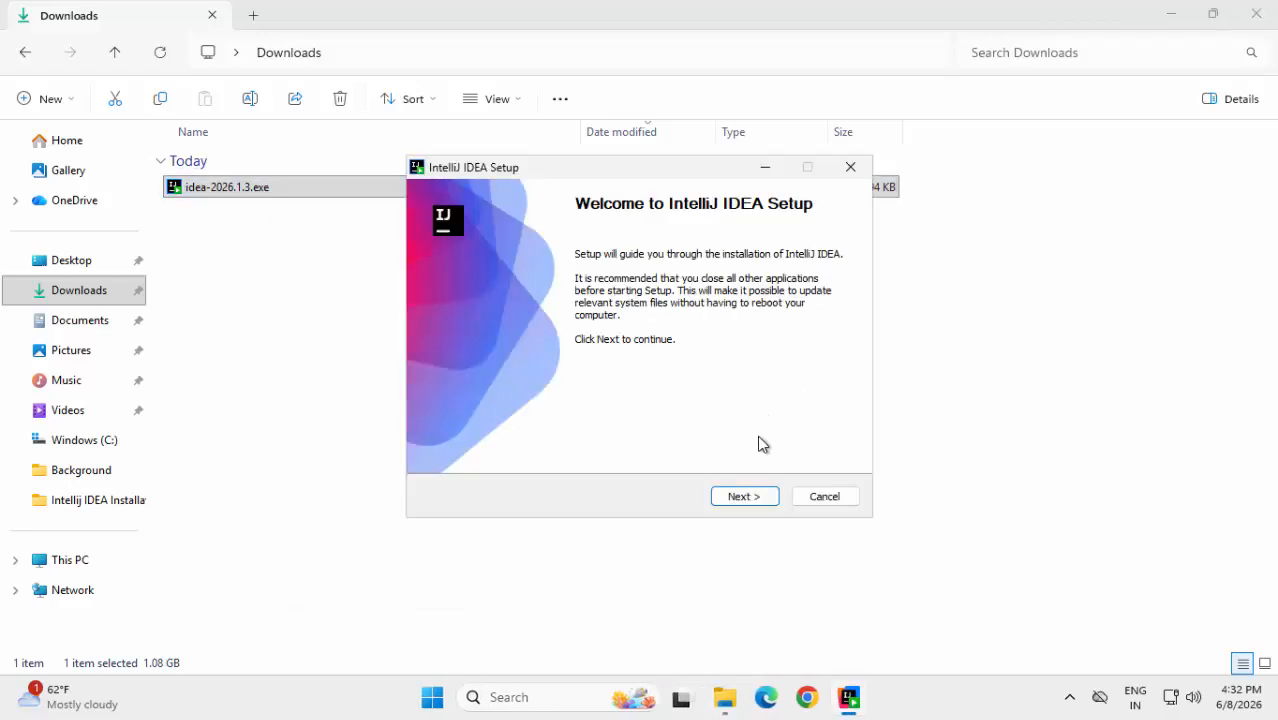
left_click(745, 495)
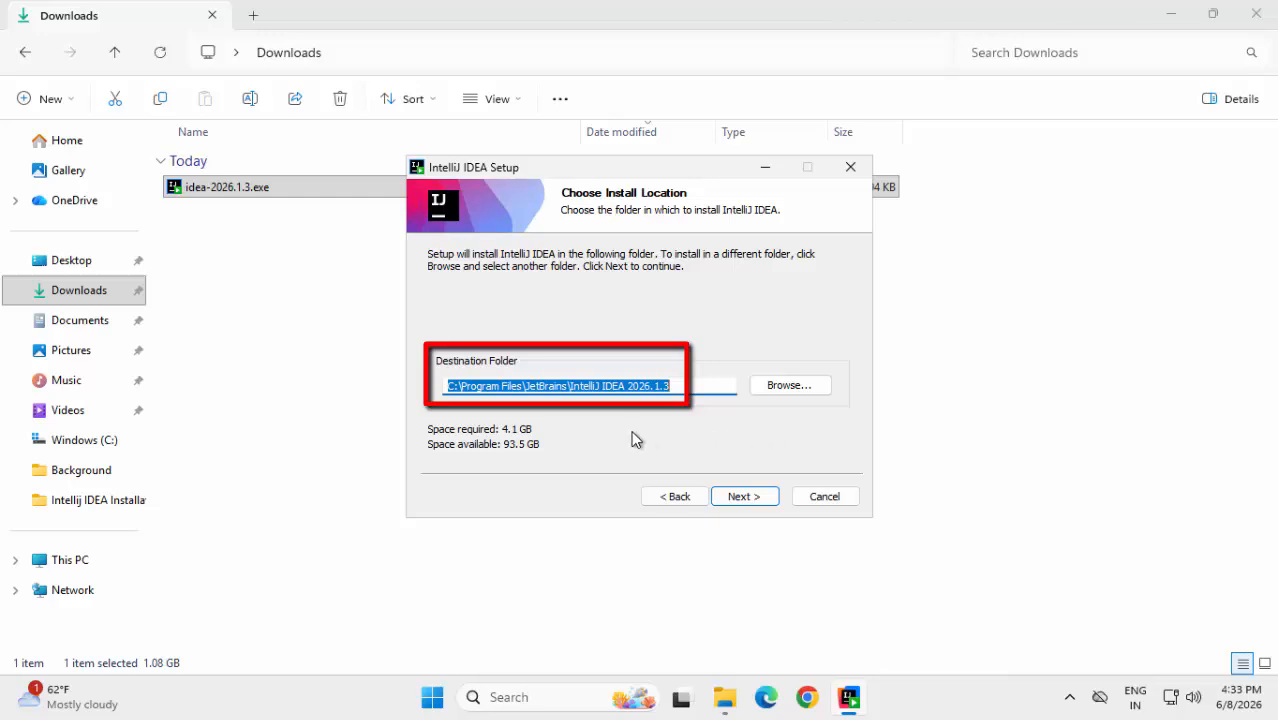
Set the installation destination to C:\All_Softwares\JetBrains\IntelliJ IDEA 2026.1.3, using the copied path of the All_Softwares folder, and continue
left_click(684, 57)
key("ctrl+c")
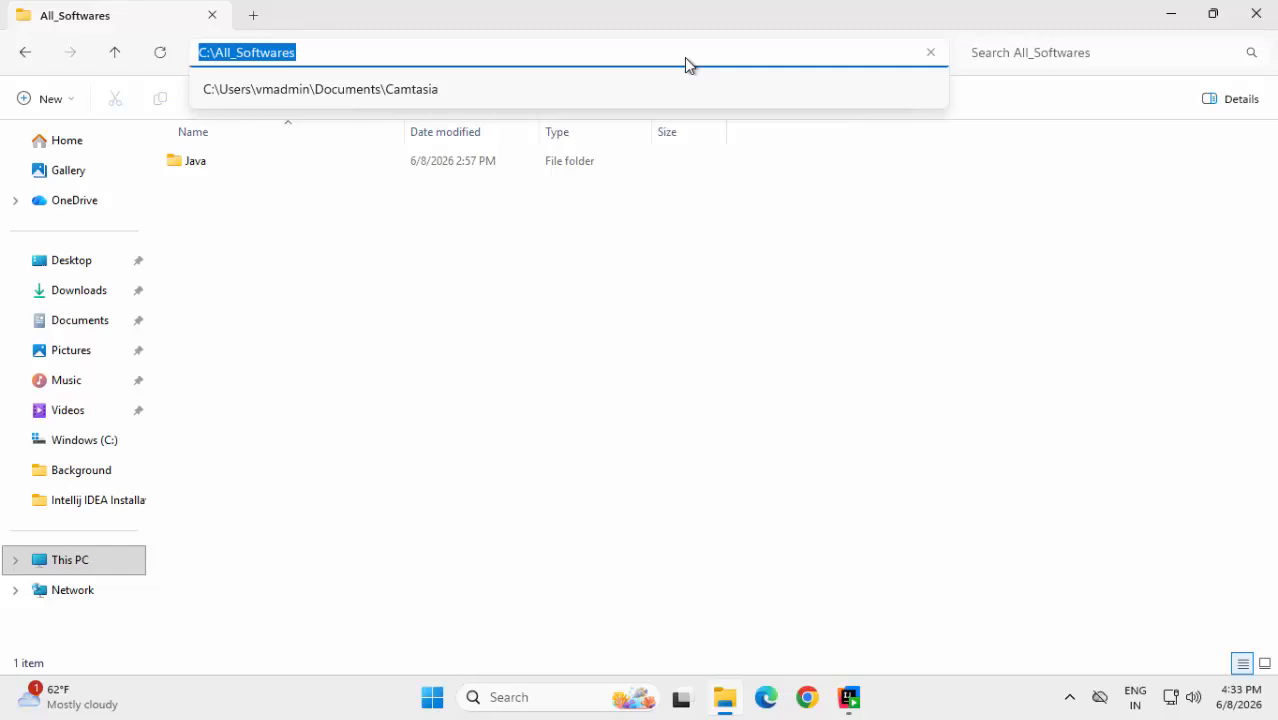
left_click(615, 387)
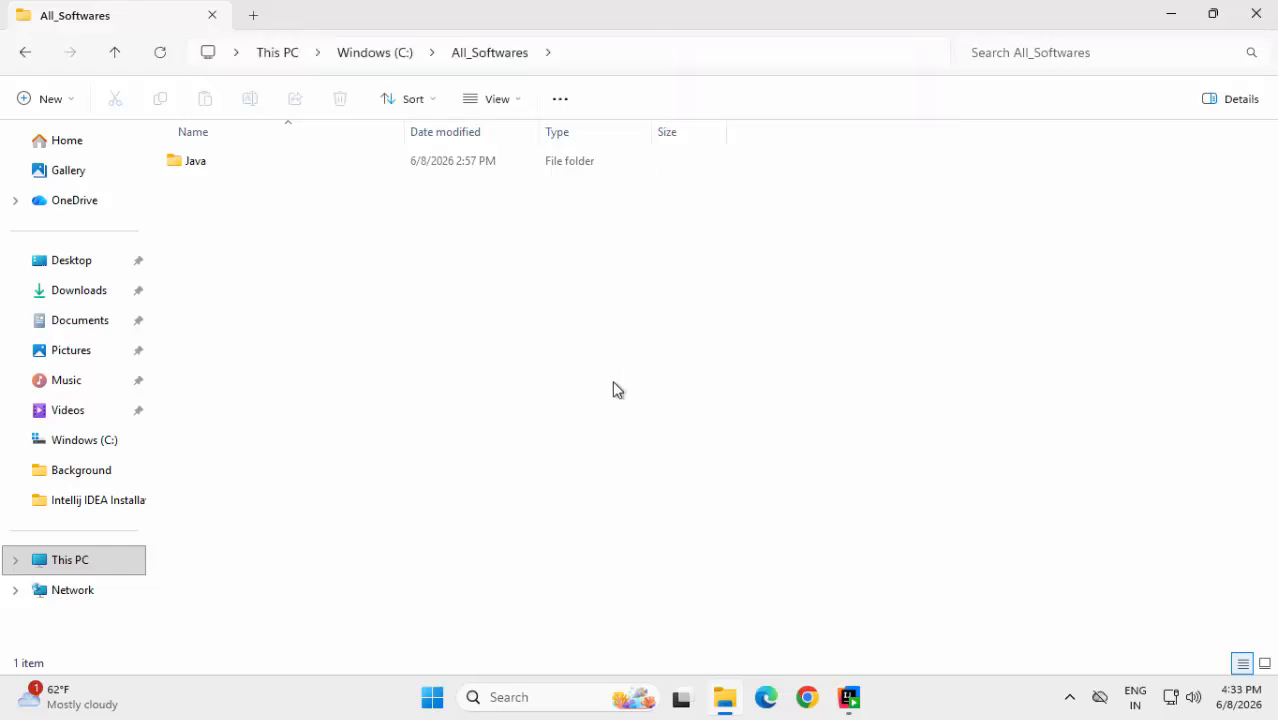
left_click(850, 699)
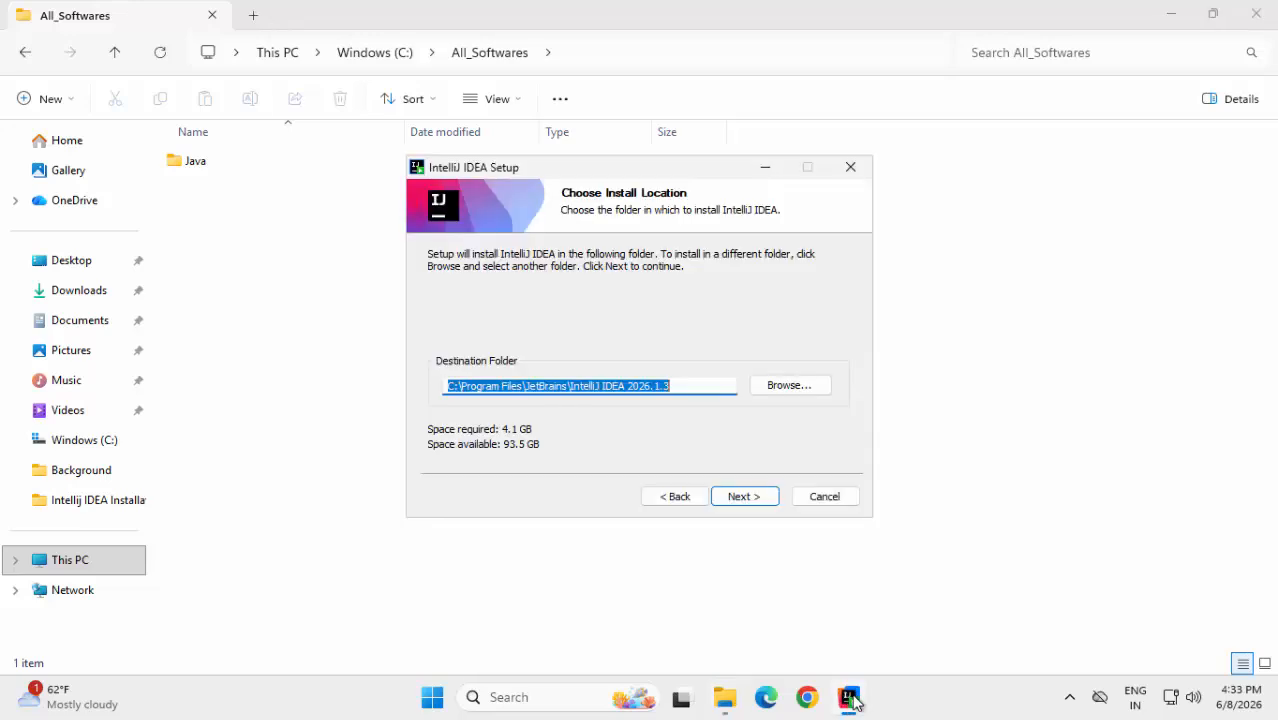
left_click(528, 388)
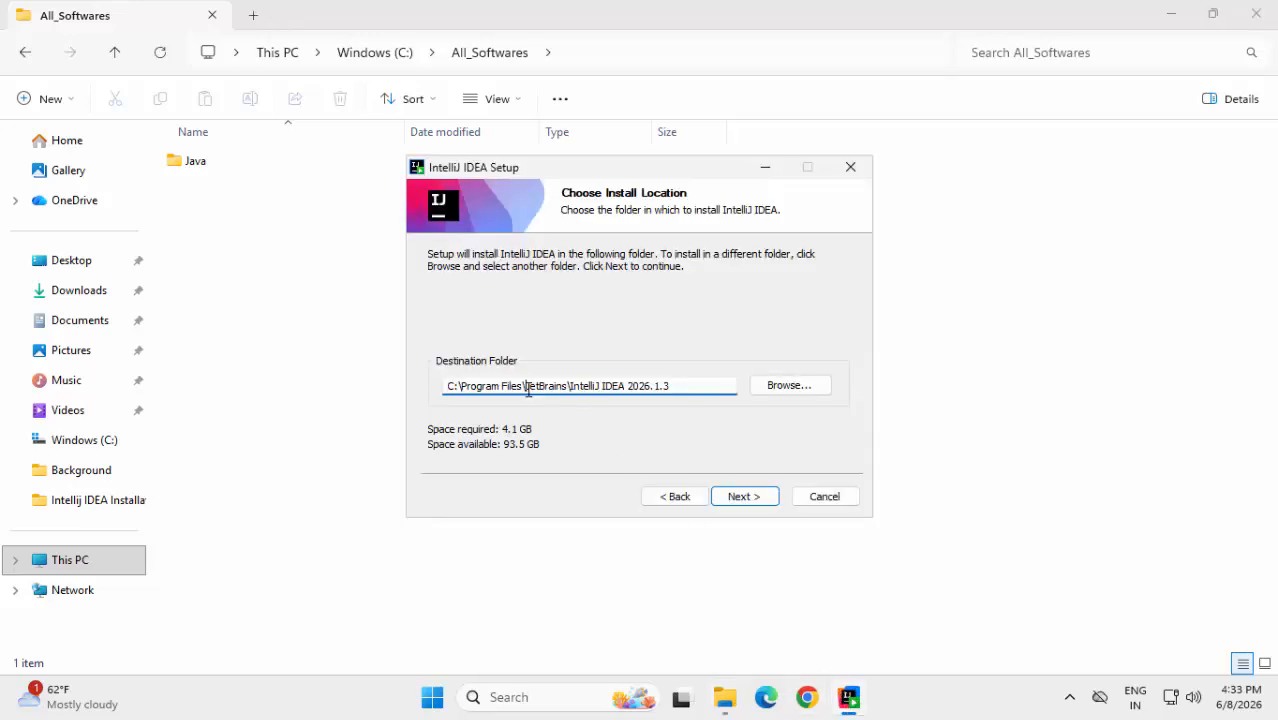
left_click_drag(522, 388, 422, 374)
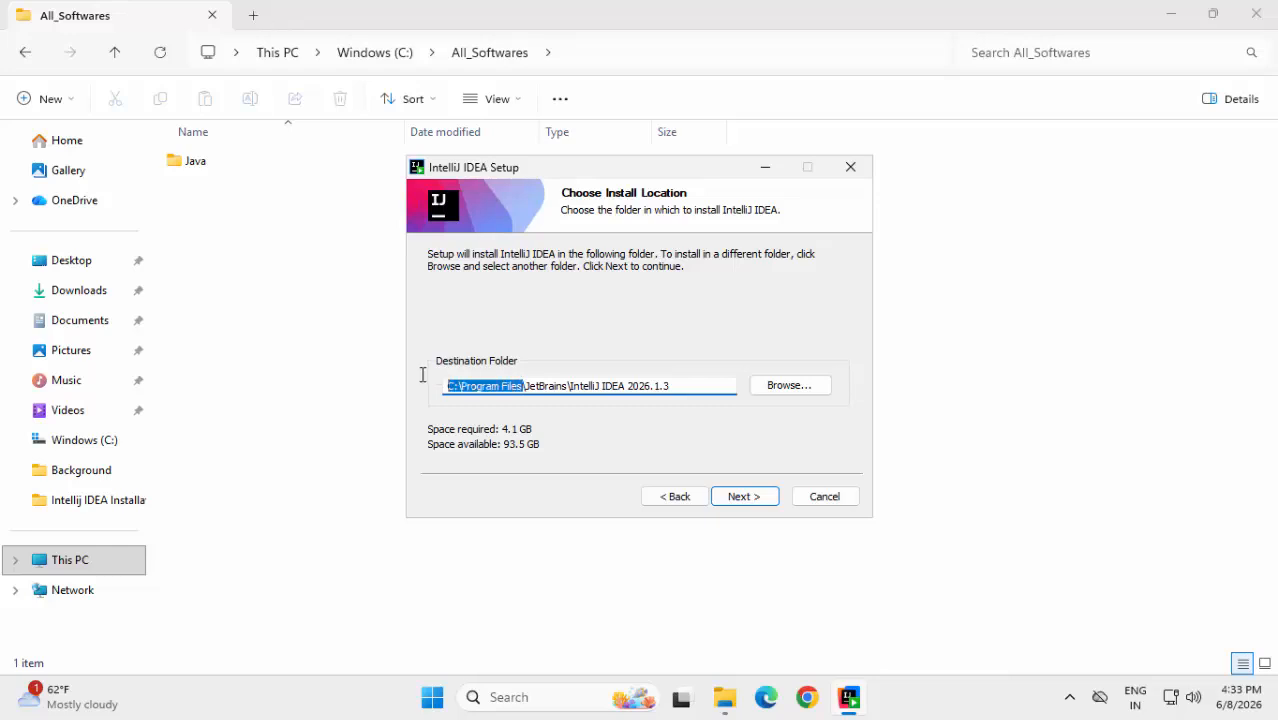
key("ctrl+v")
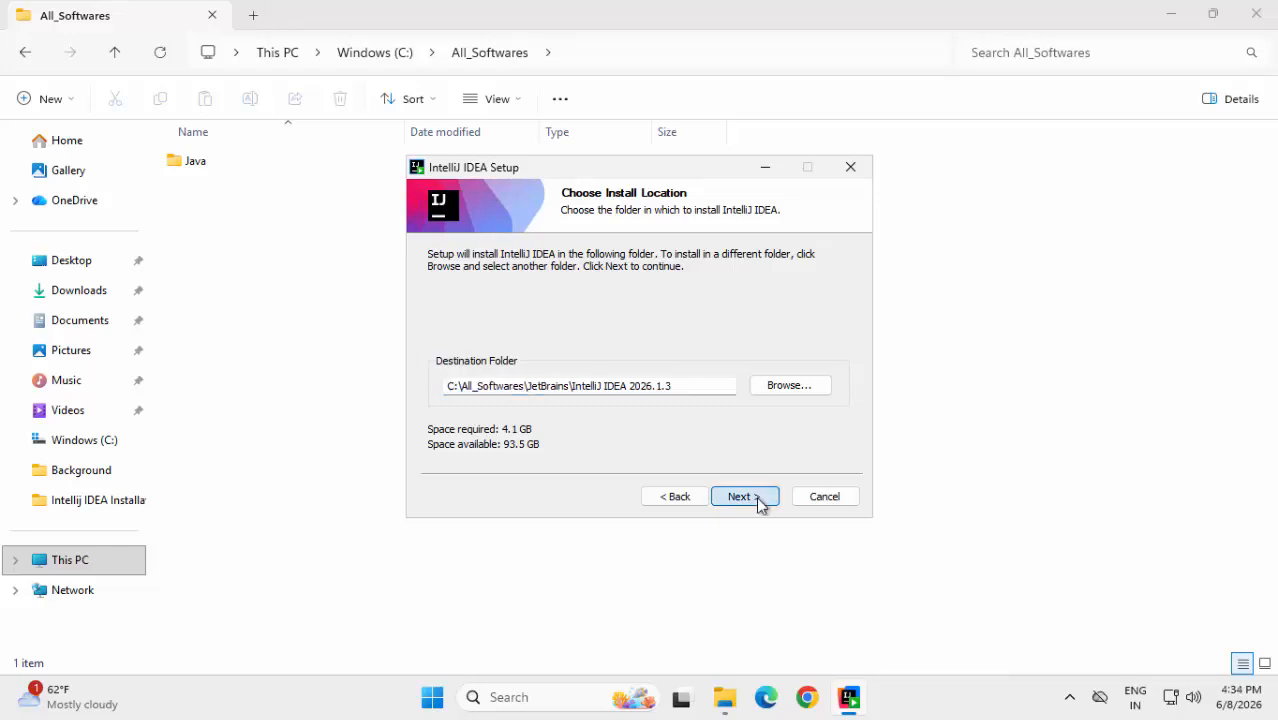
left_click(757, 503)
Enable the IntelliJ IDEA desktop shortcut and complete the installation with the JetBrains Start Menu folder, without running the program
left_click(443, 295)
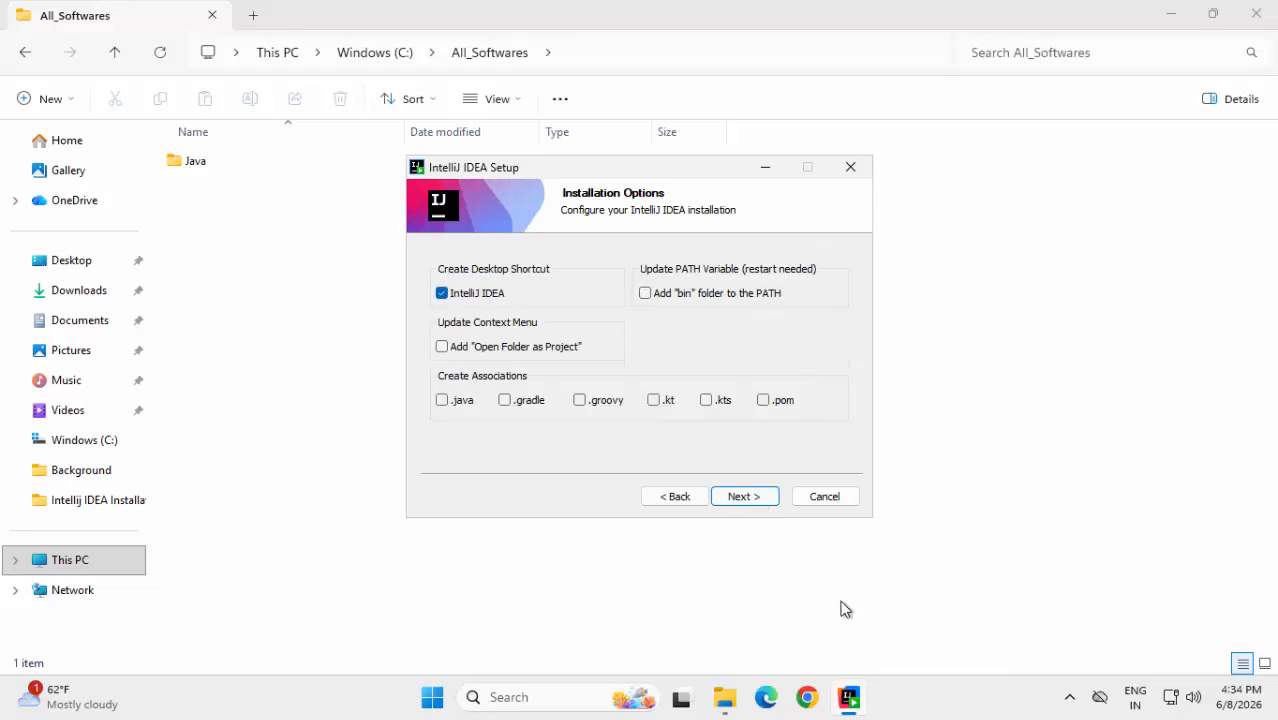
left_click(750, 499)
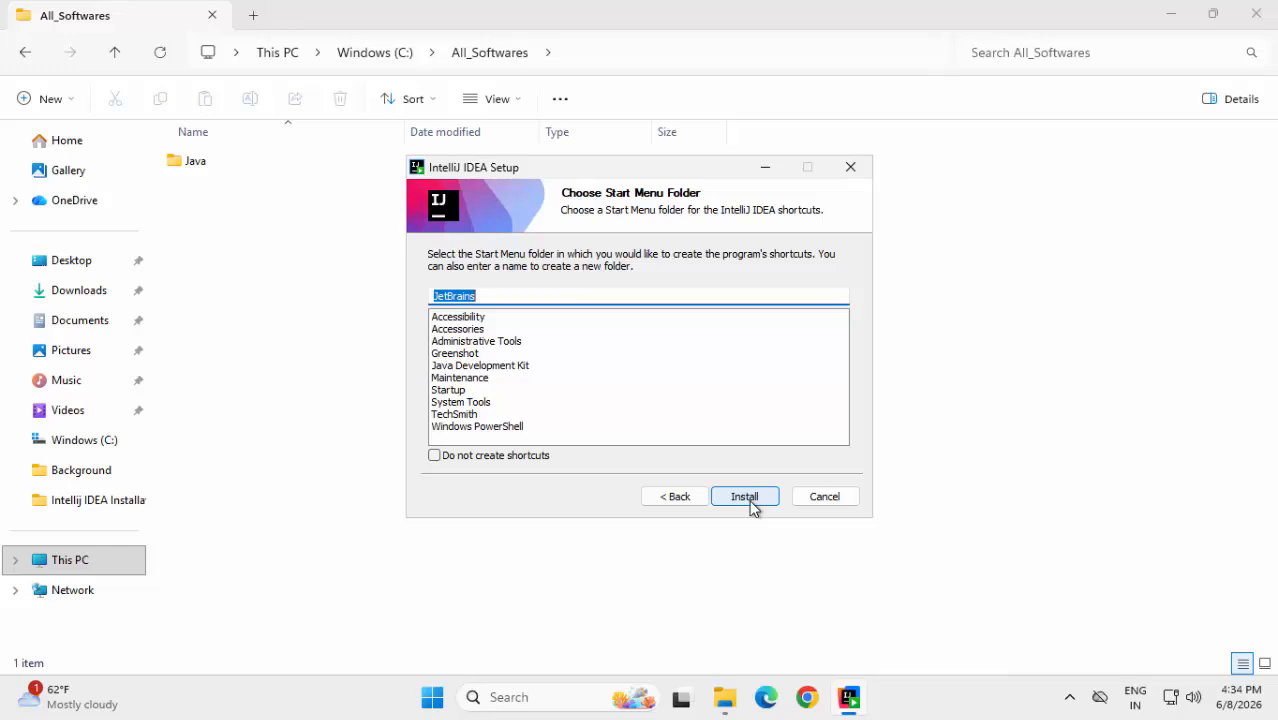
left_click(745, 497)
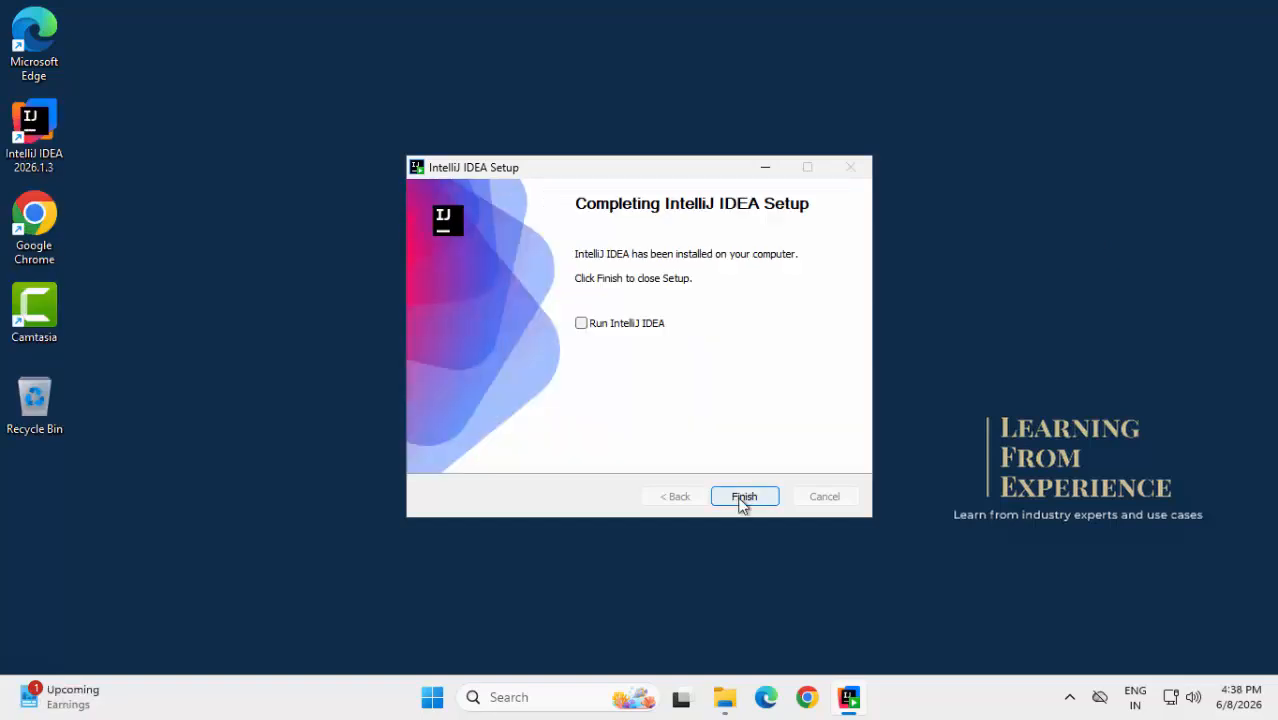
left_click(740, 497)
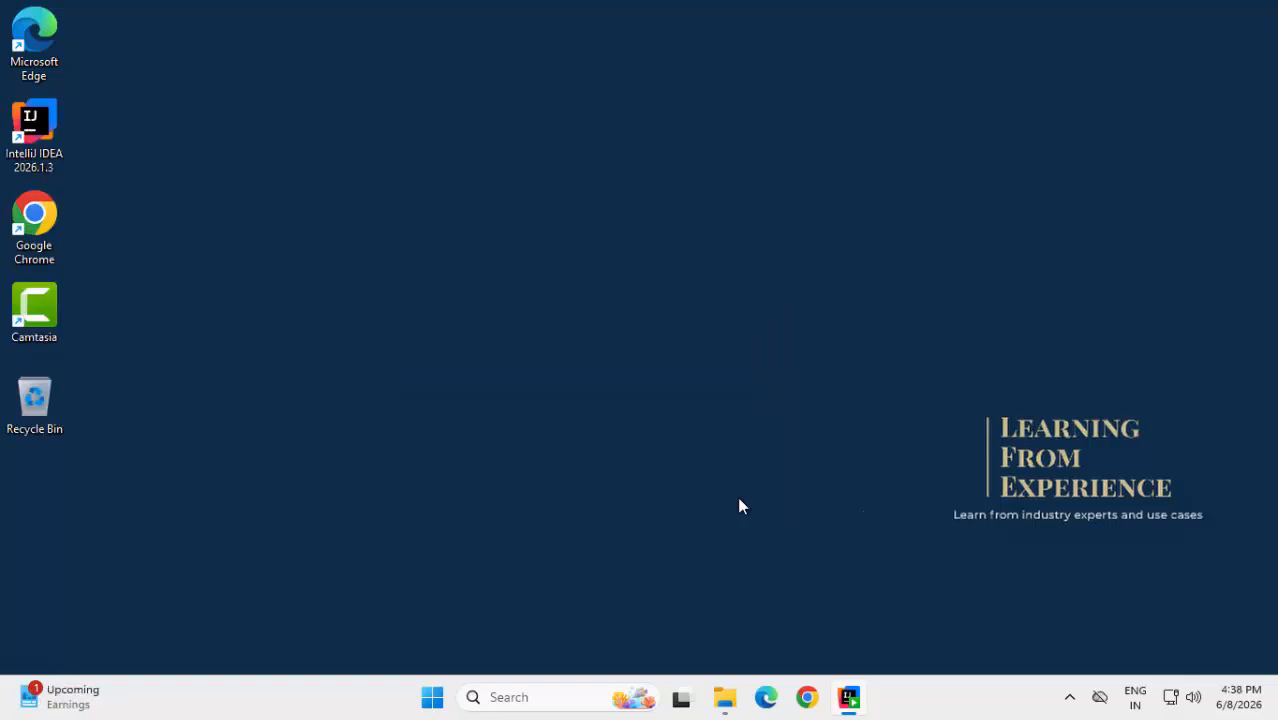
Launch IntelliJ IDEA 2026.1.3 from the desktop and accept the JetBrains User Agreement
double_click(34, 125)
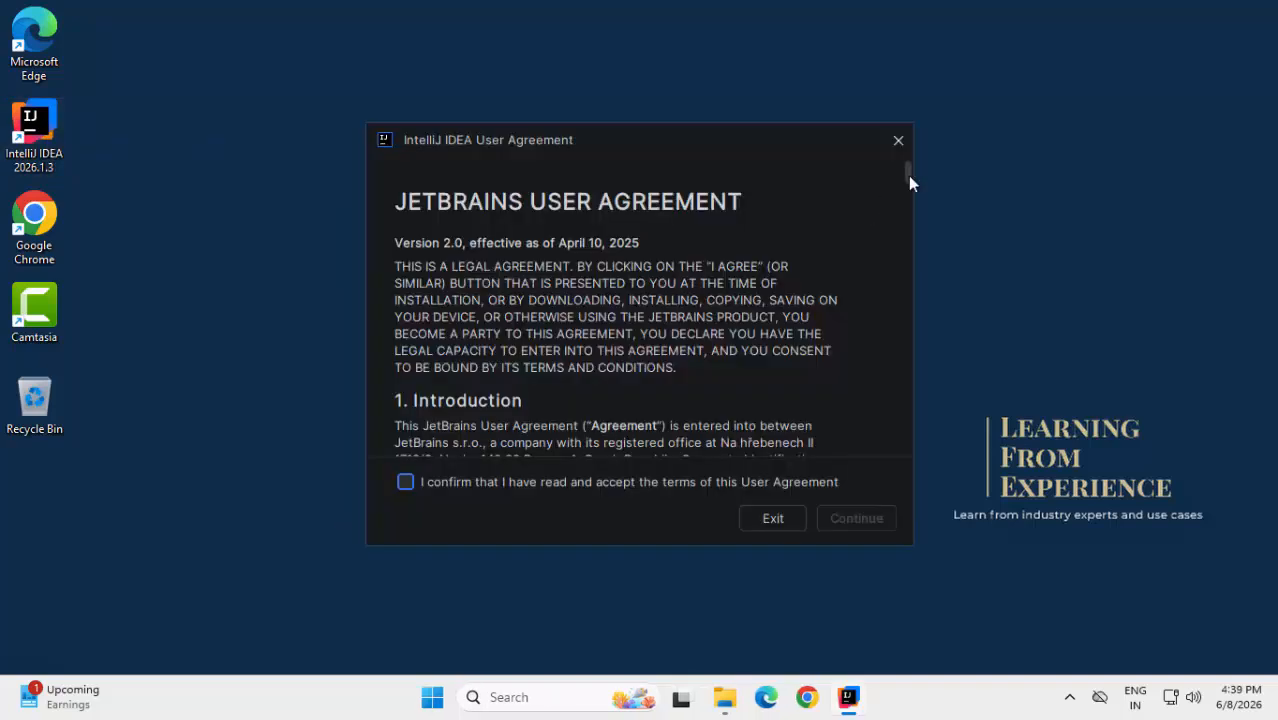
left_click_drag(908, 175, 911, 469)
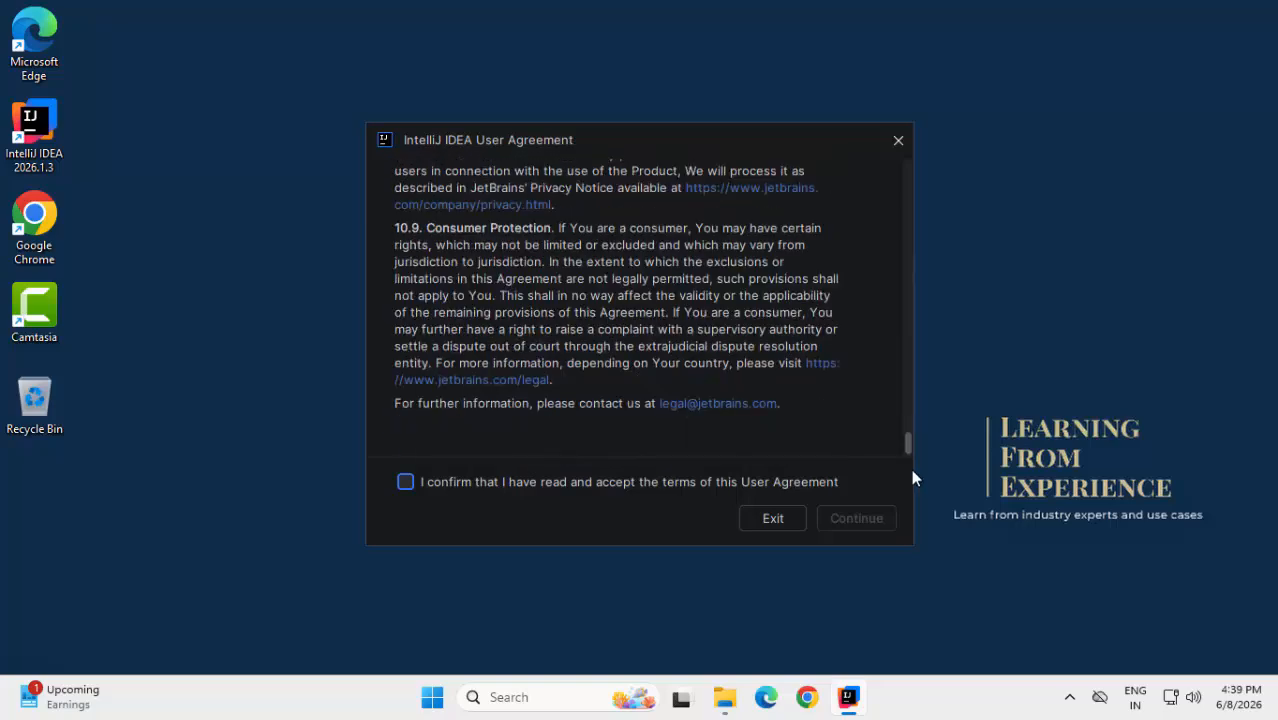
left_click(405, 481)
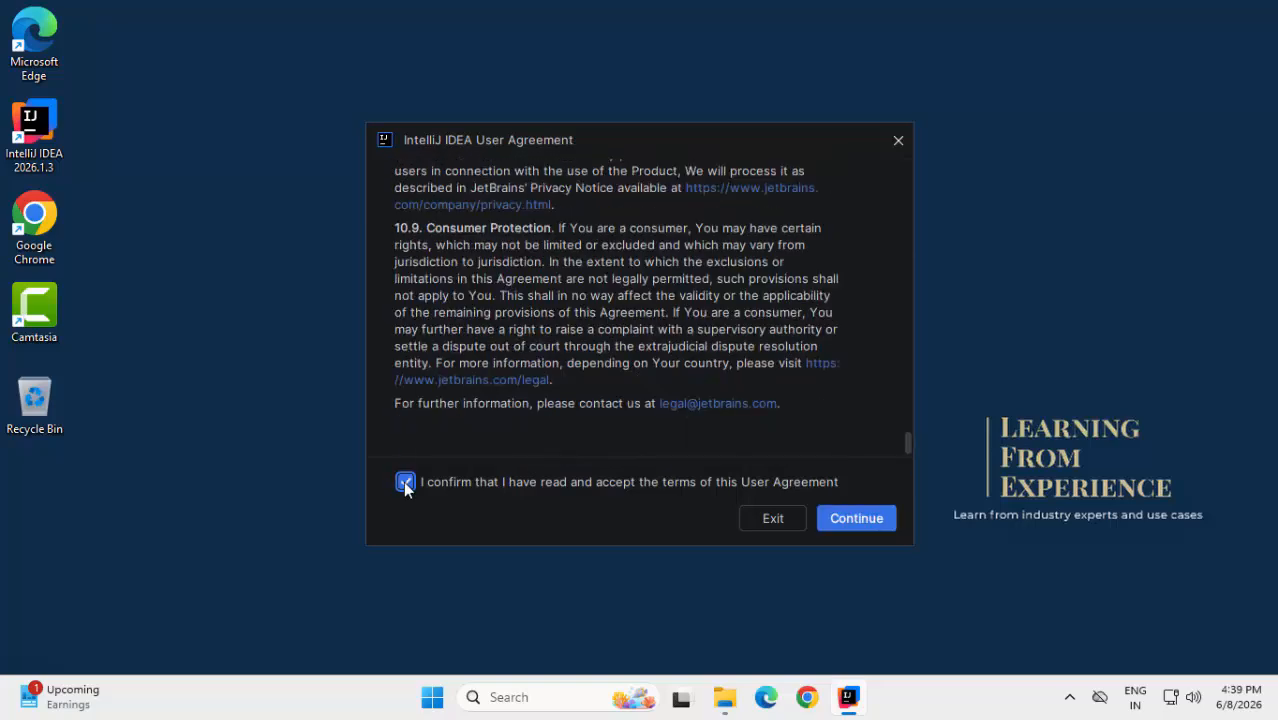
left_click(856, 520)
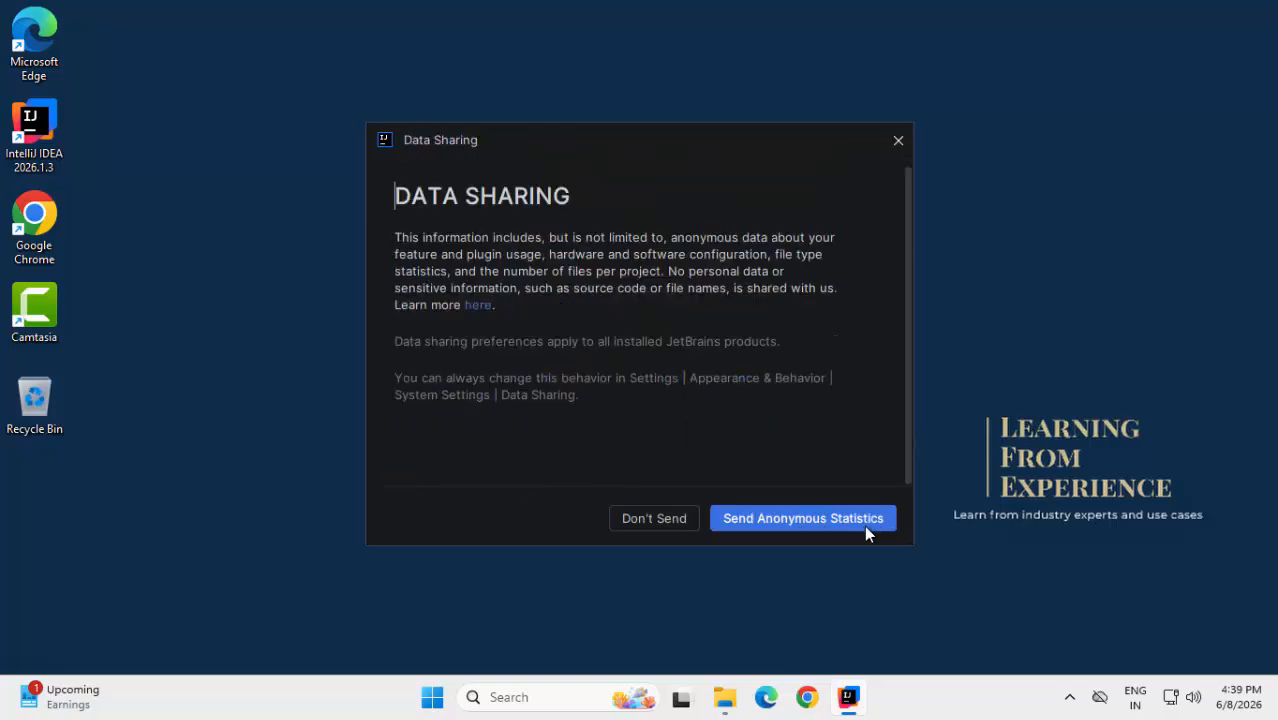
Decline sending anonymous statistics and allow IntelliJ IDEA network access through Windows Firewall
left_click(654, 518)
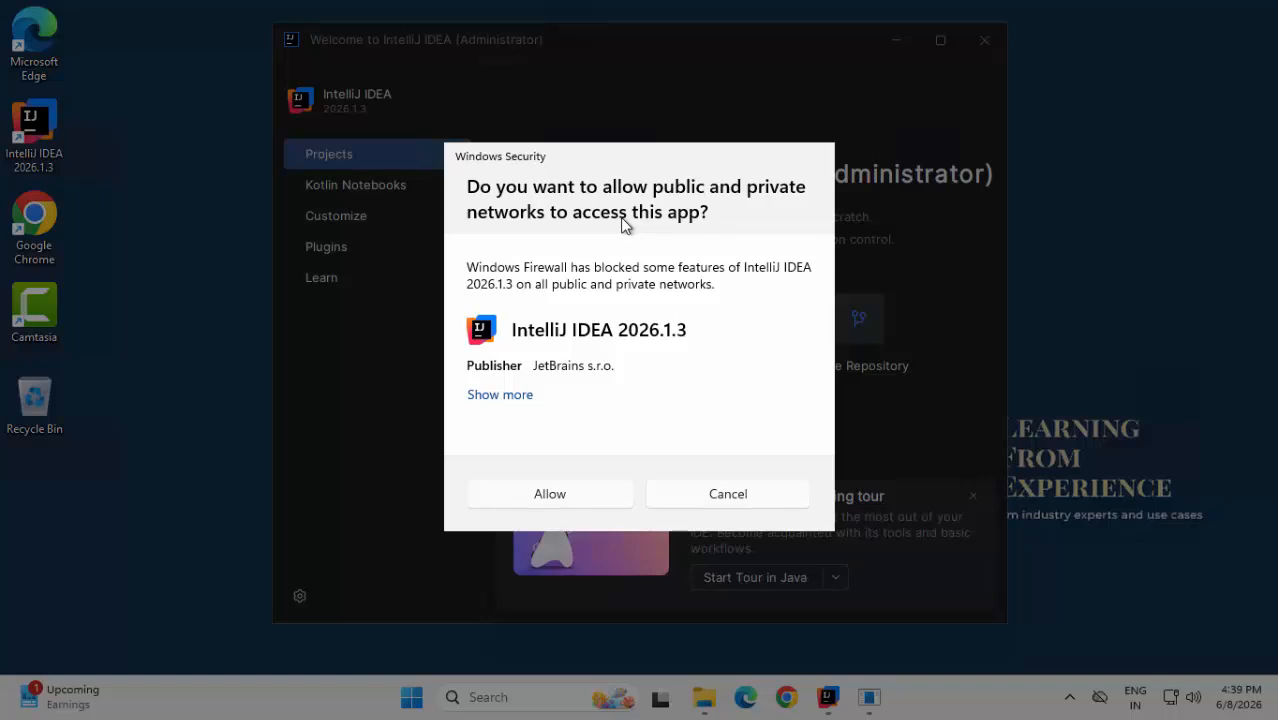
left_click(603, 502)
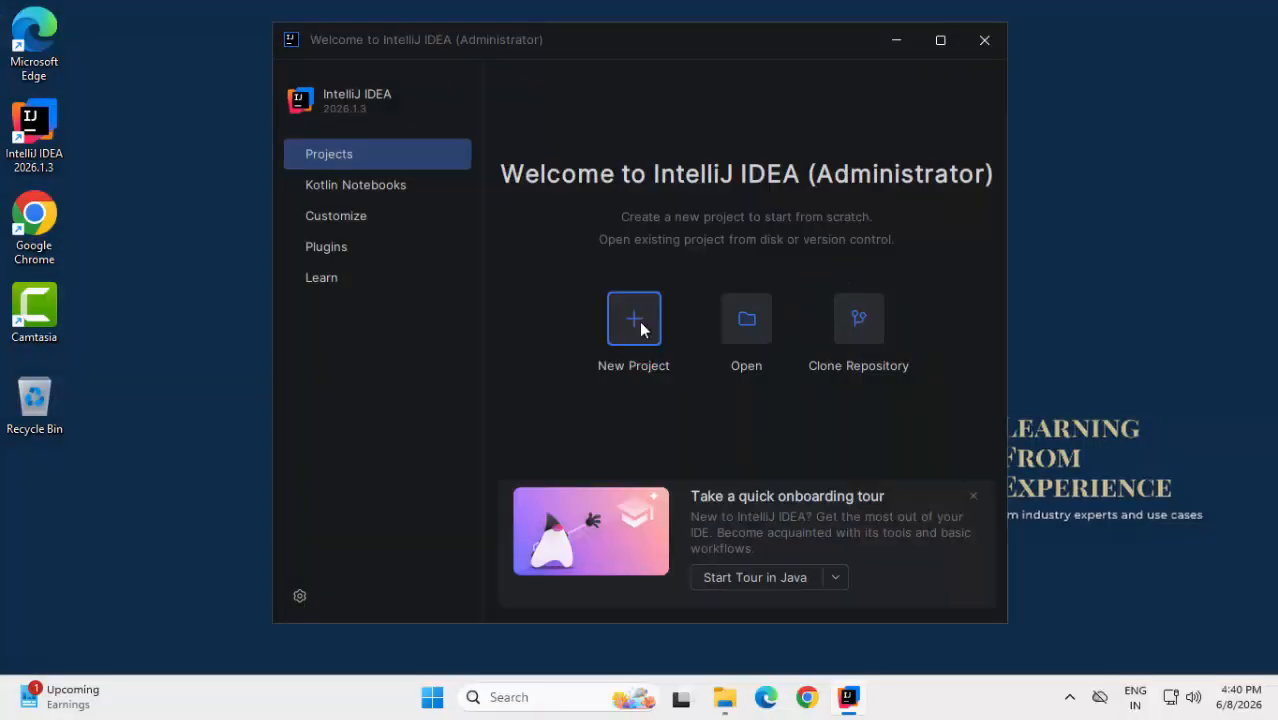
Start a new project and create a folder named All_Intellij_Projects on the C: drive in File Explorer
left_click(640, 322)
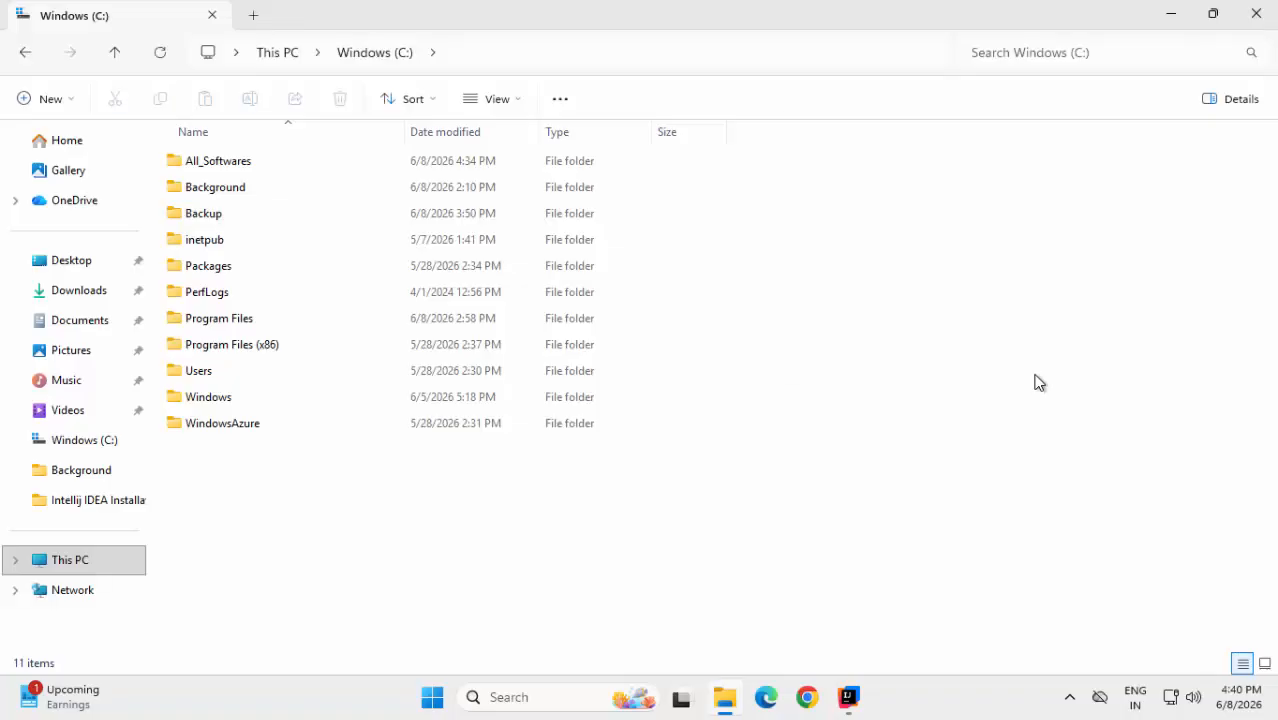
right_click(1035, 380)
mouse_move(900, 248)
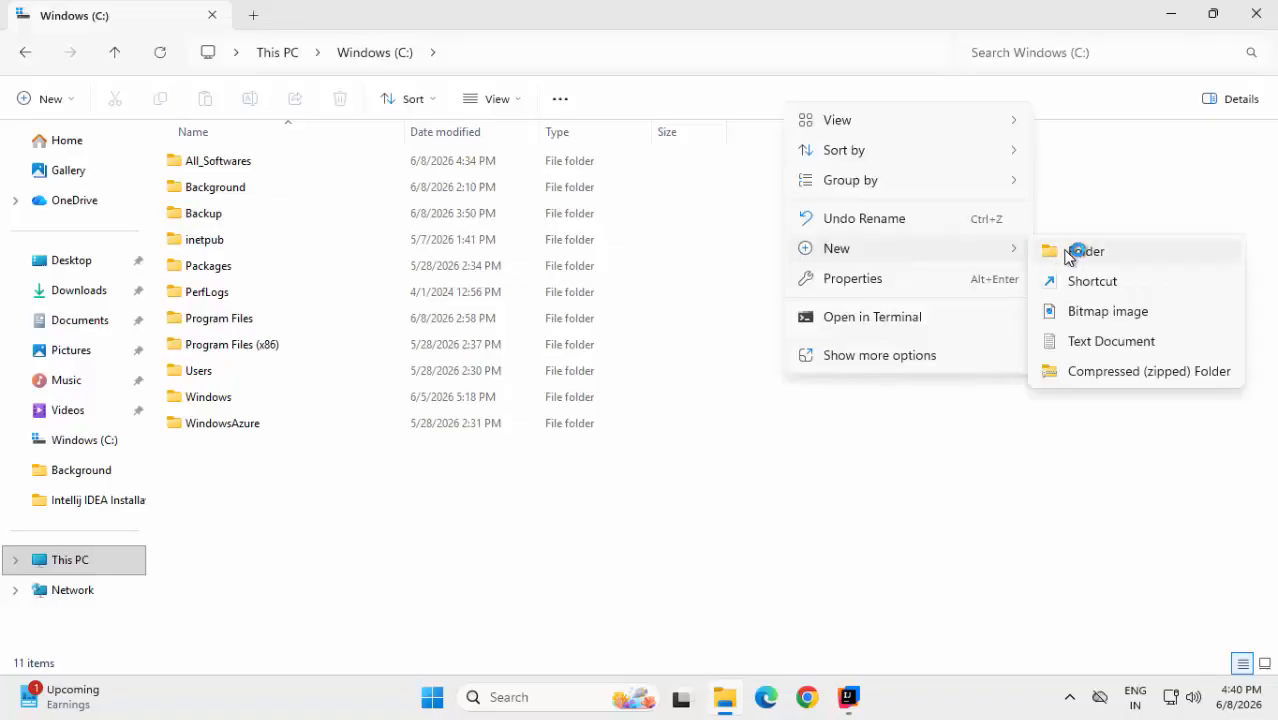
left_click(1040, 254)
type("All_Intellij_Projects")
left_click(495, 536)
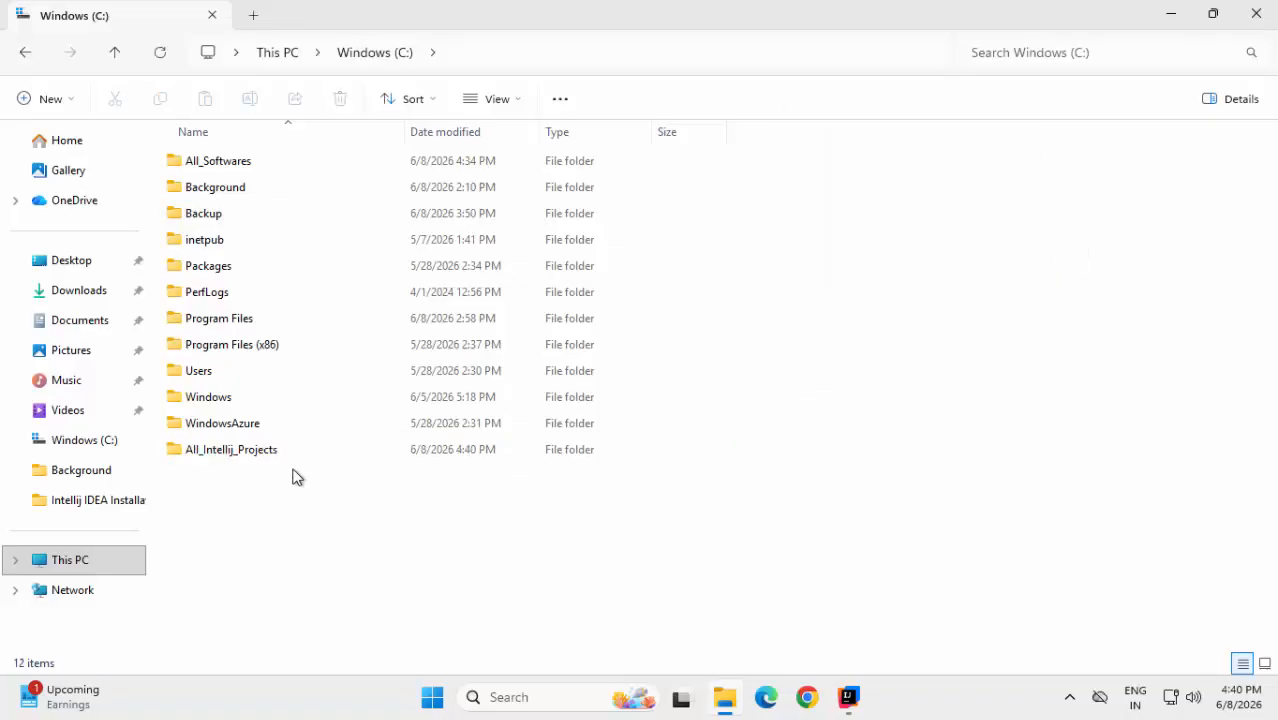
Set the new project's location to the C:\All_Intellij_Projects folder
double_click(276, 452)
left_click(761, 62)
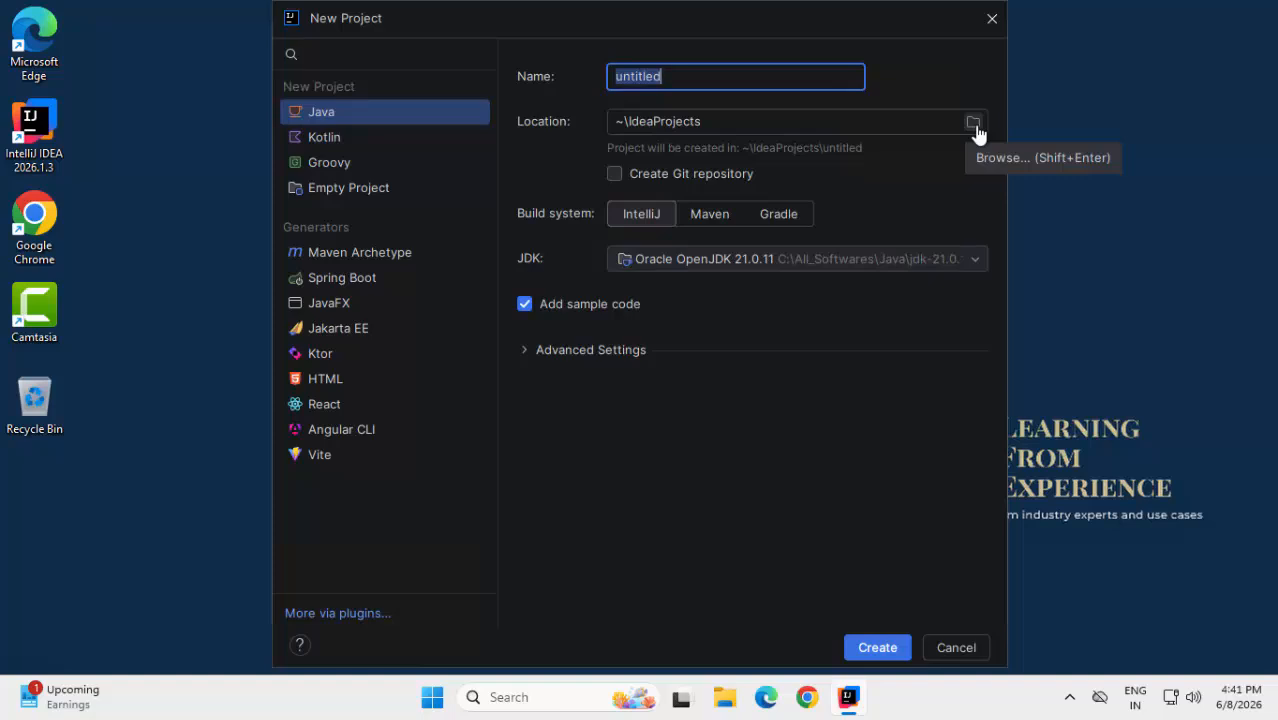
left_click(975, 127)
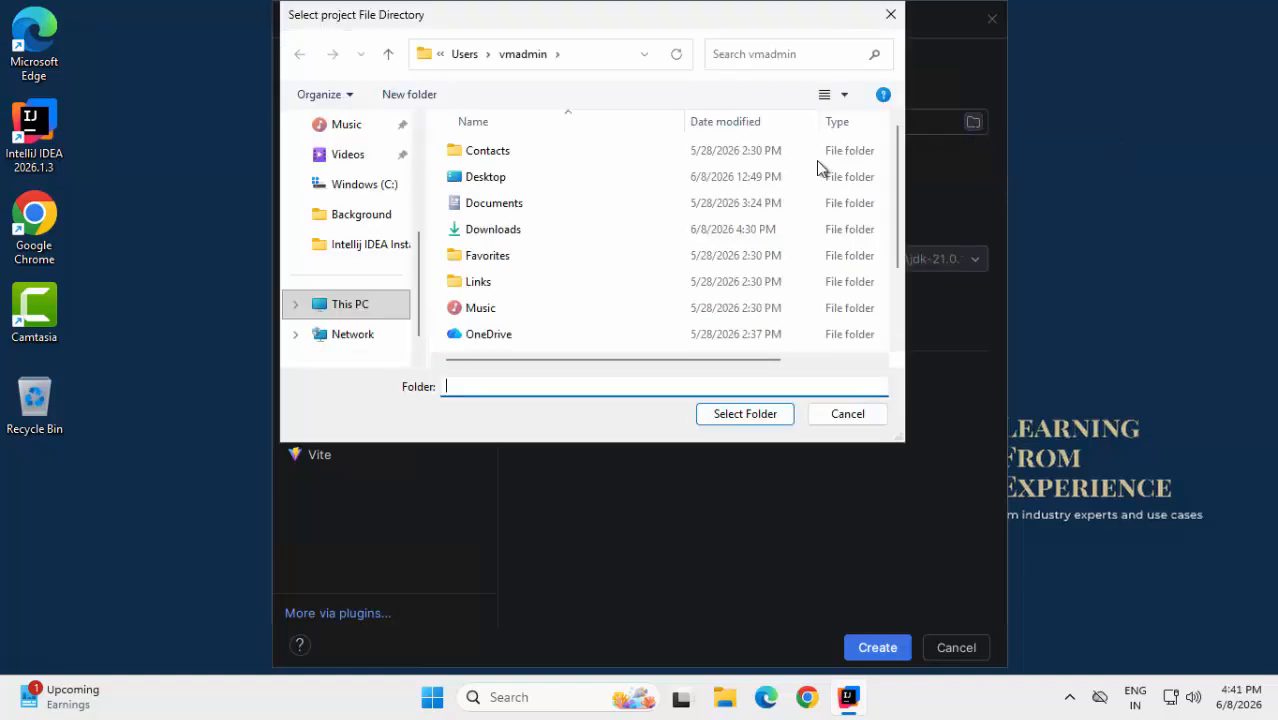
left_click(766, 414)
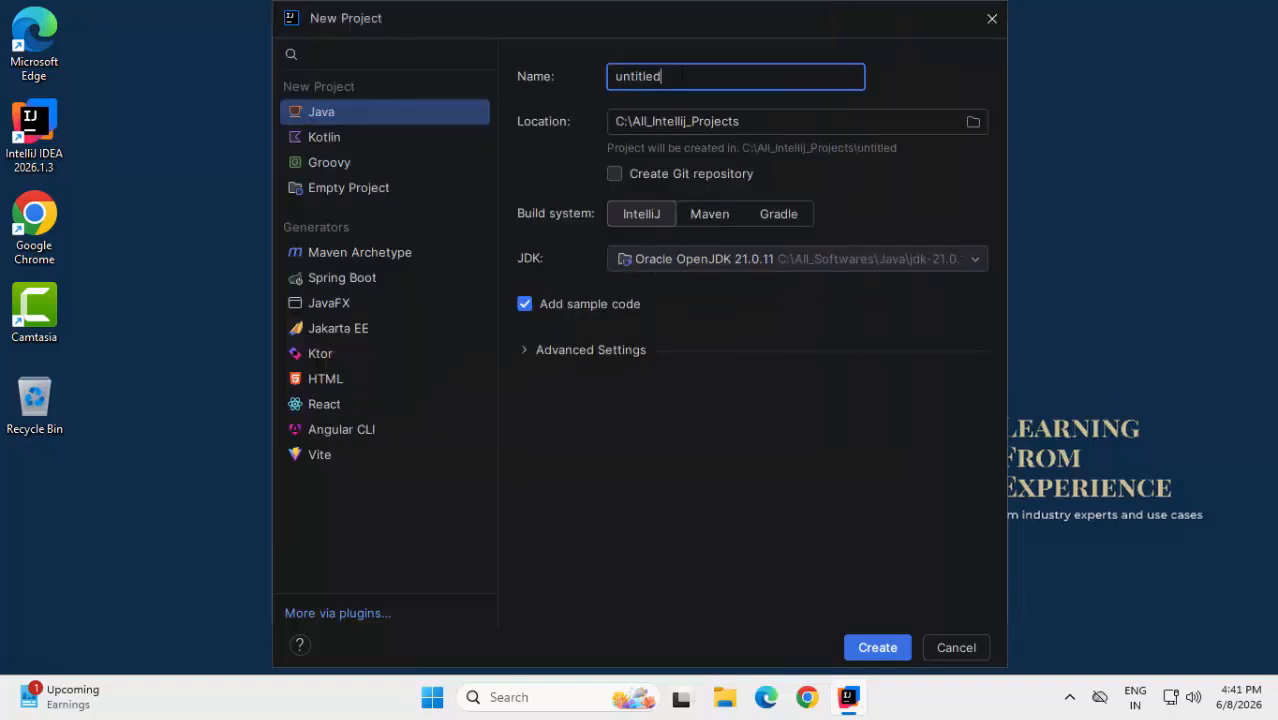
Name the Java project intellij-setup-test, expand its advanced settings and create it with the IntelliJ build system and sample code
key("ctrl+a")
type("intellij-setup-test")
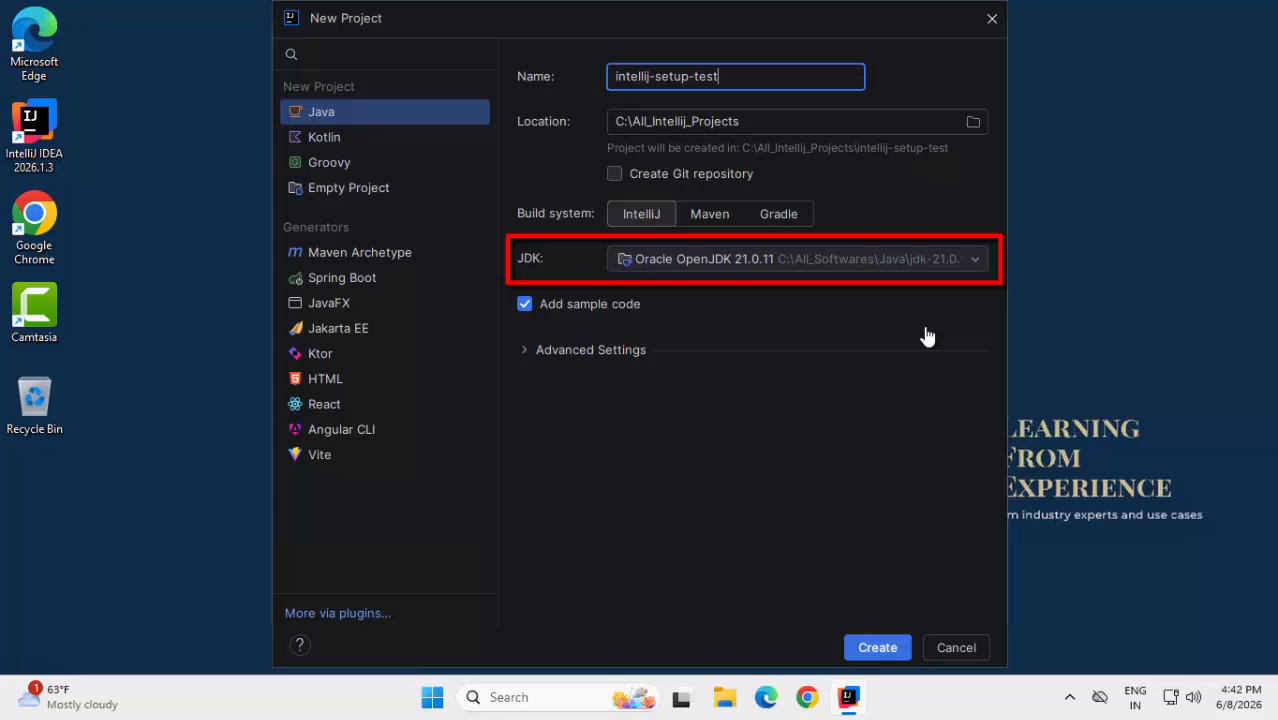
left_click(530, 356)
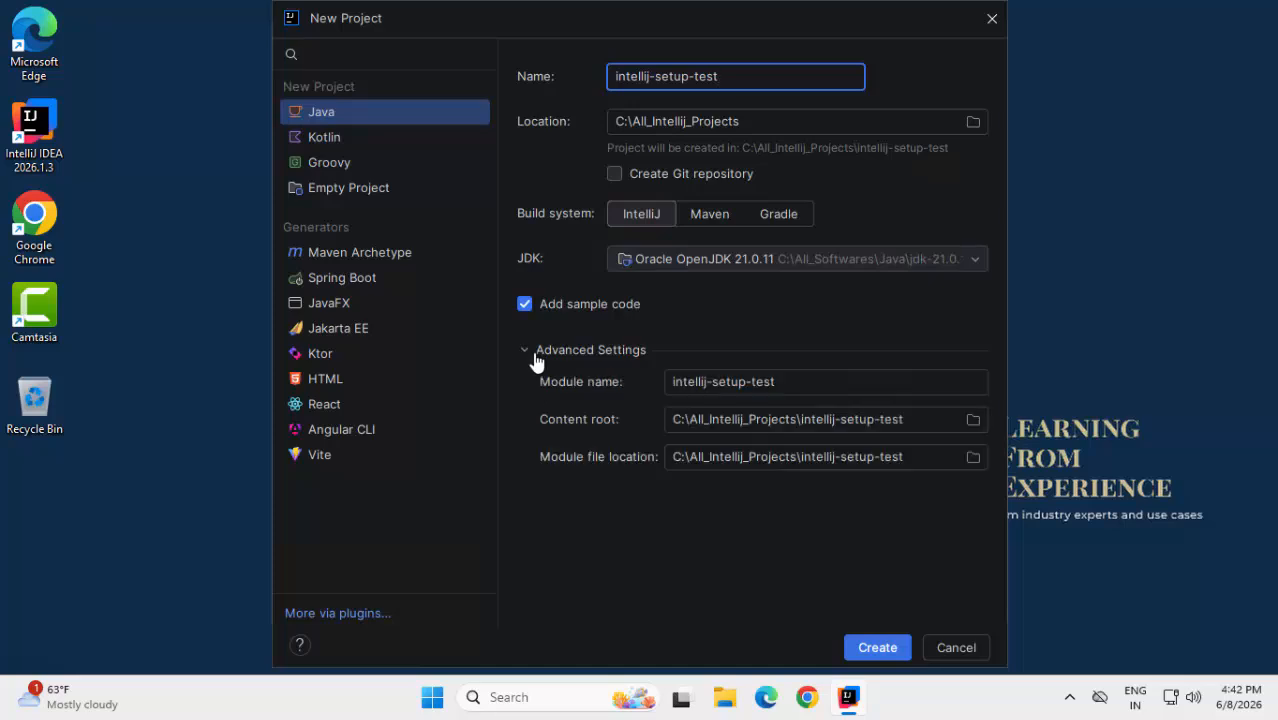
left_click(893, 651)
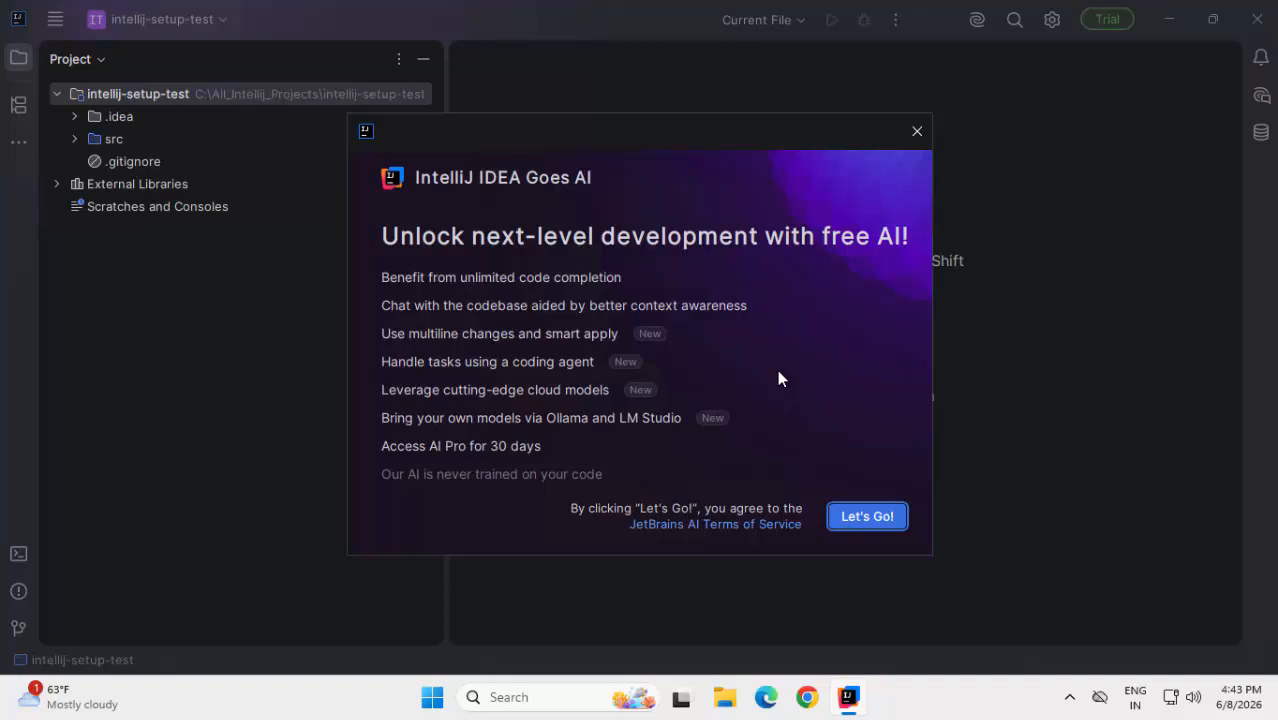
Dismiss the free AI offer and run the main method of the sample Main class
left_click(918, 132)
left_click(630, 59)
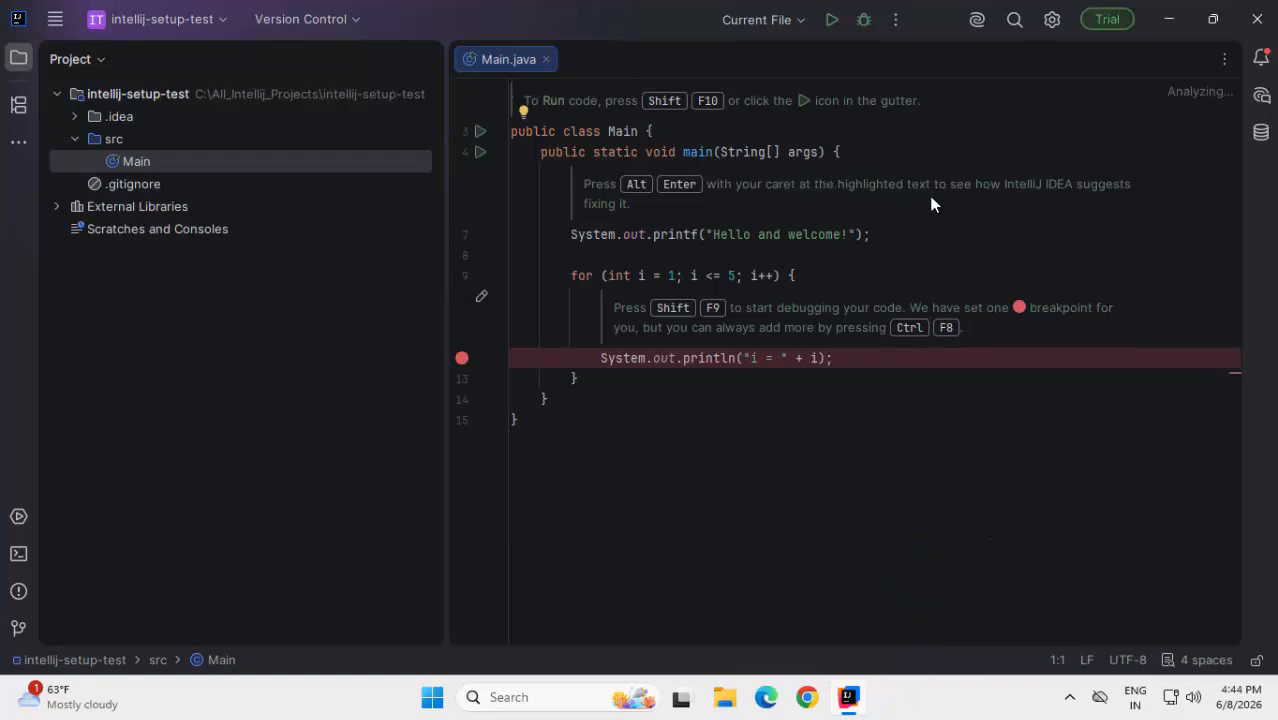
left_click(480, 154)
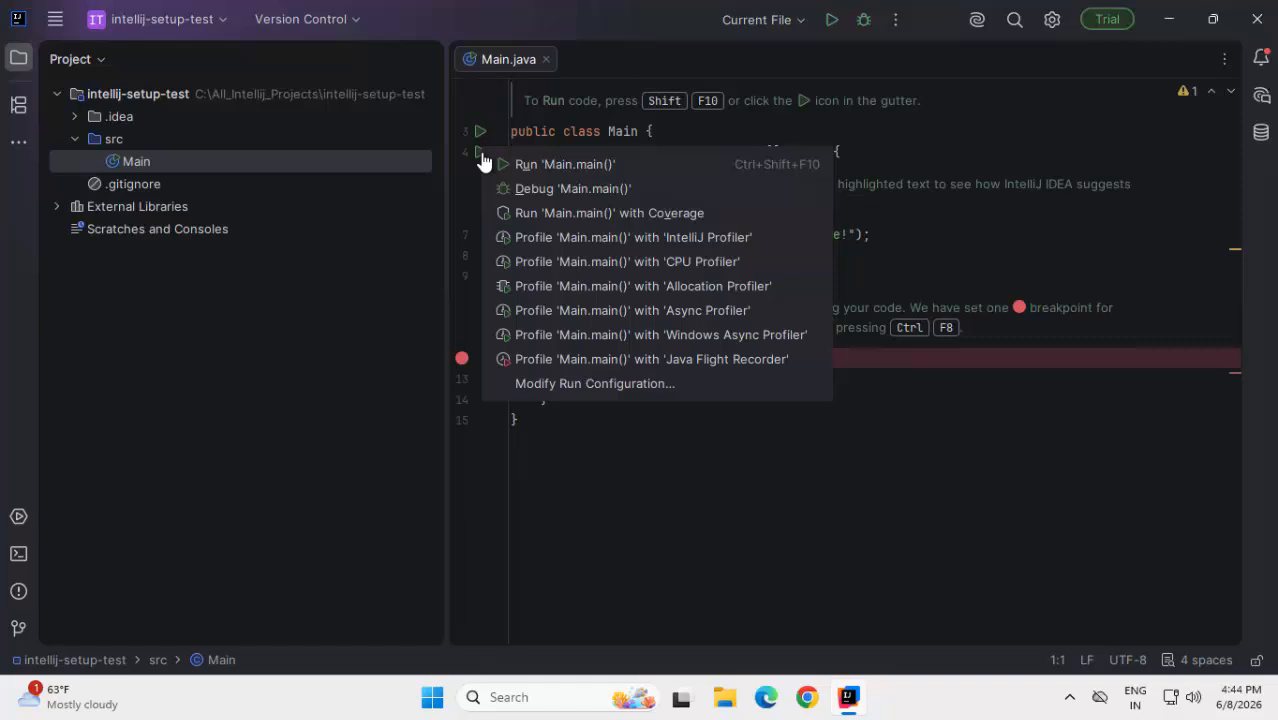
left_click(570, 165)
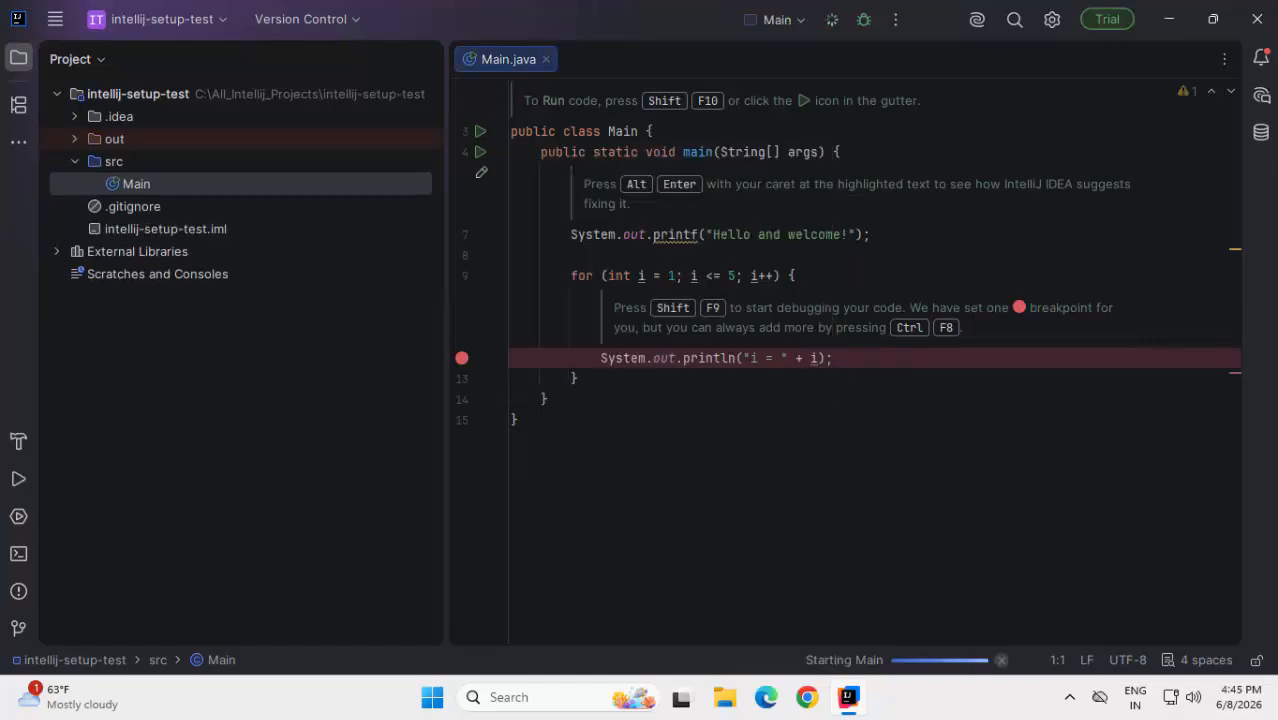